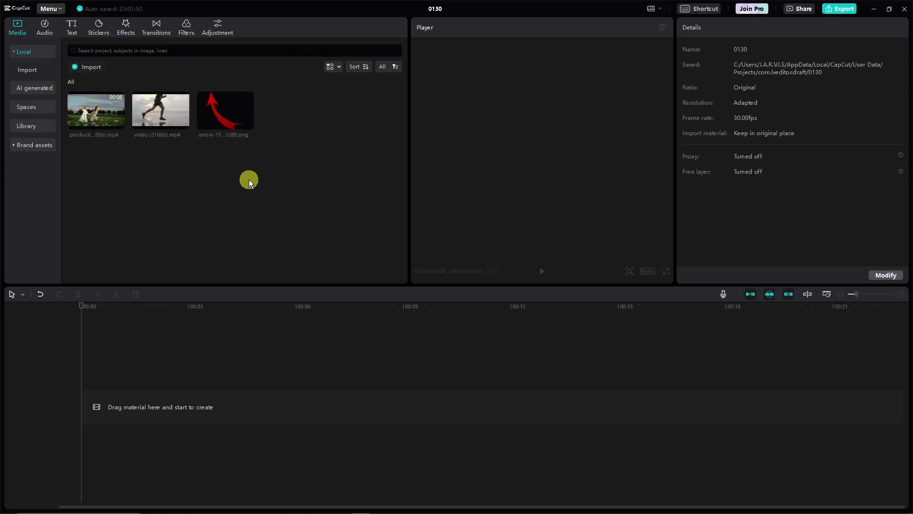
Step: Put the girls' field video on its own track, preview it, and add arrow-156792_1280.png above it
left_click_drag(93, 119, 92, 400)
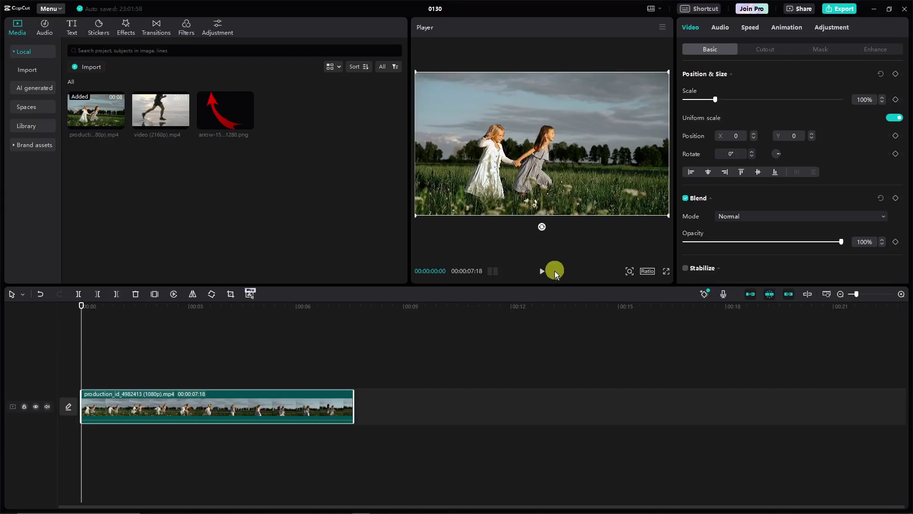
left_click_drag(233, 418, 233, 413)
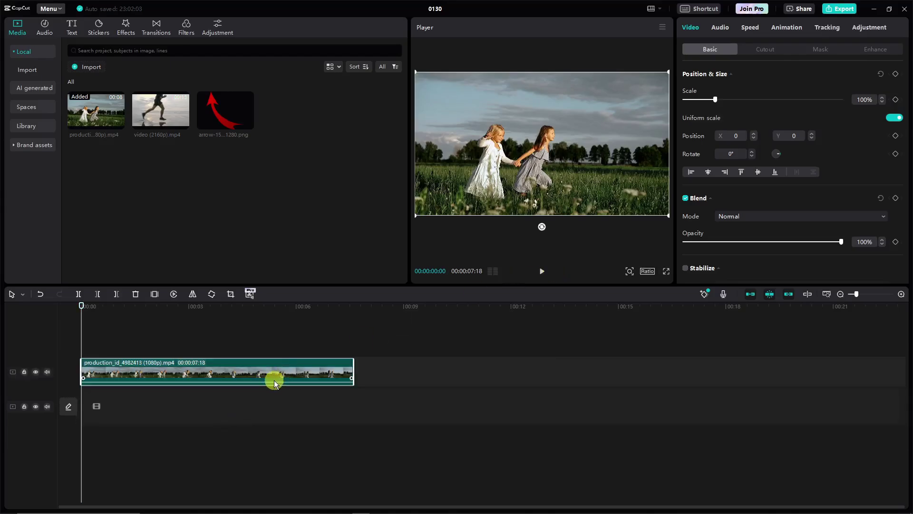
left_click(542, 271)
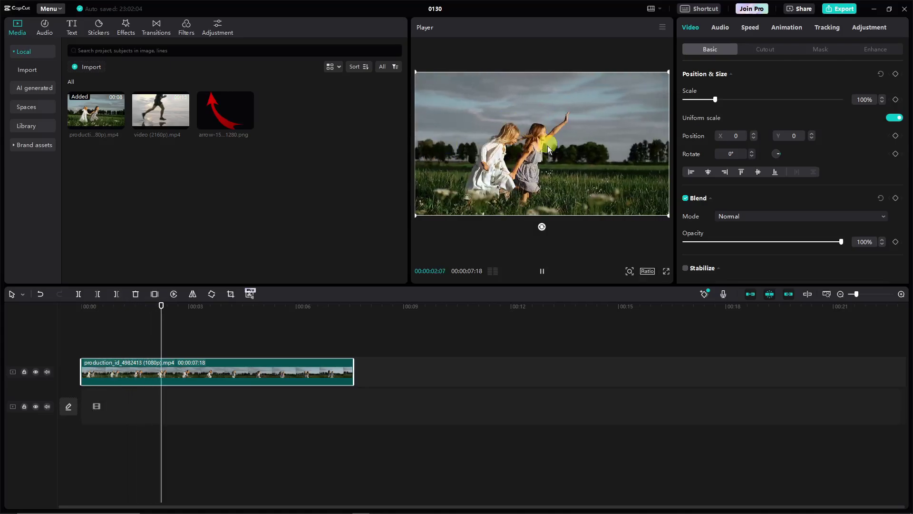
left_click(542, 271)
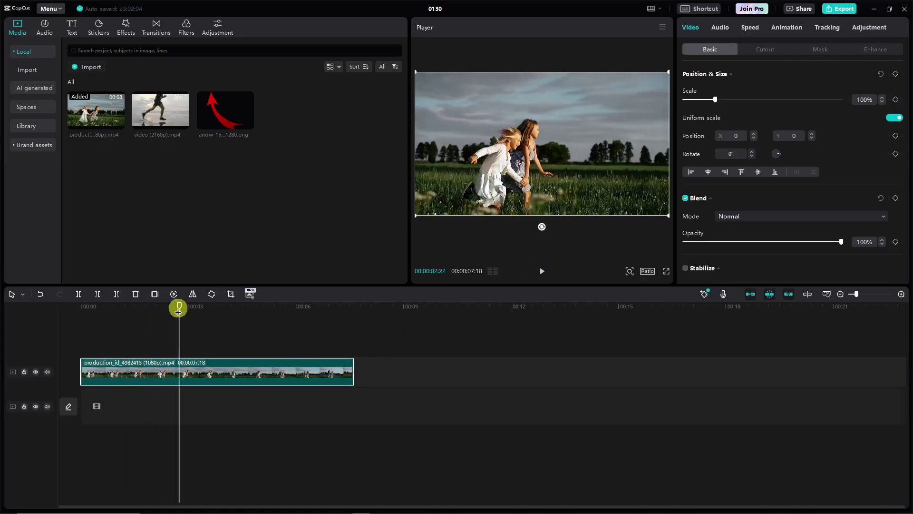
left_click_drag(179, 311, 81, 307)
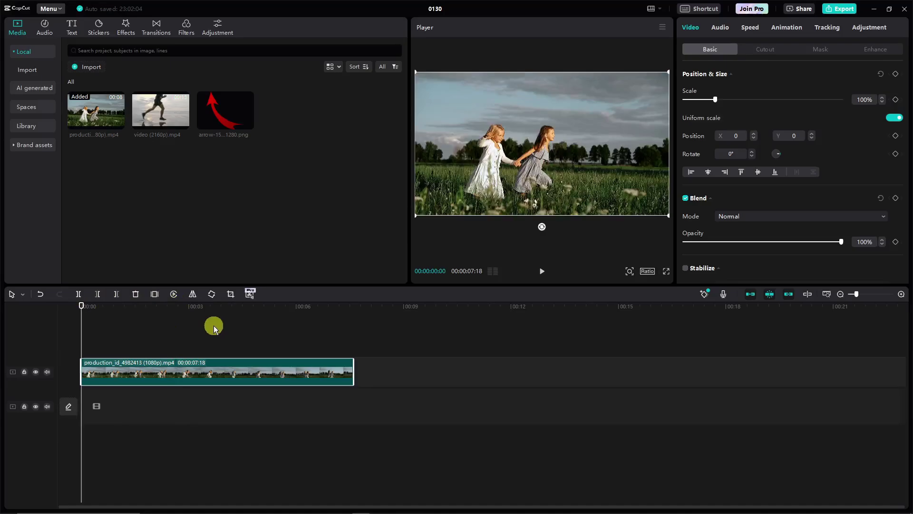
left_click_drag(230, 122, 116, 351)
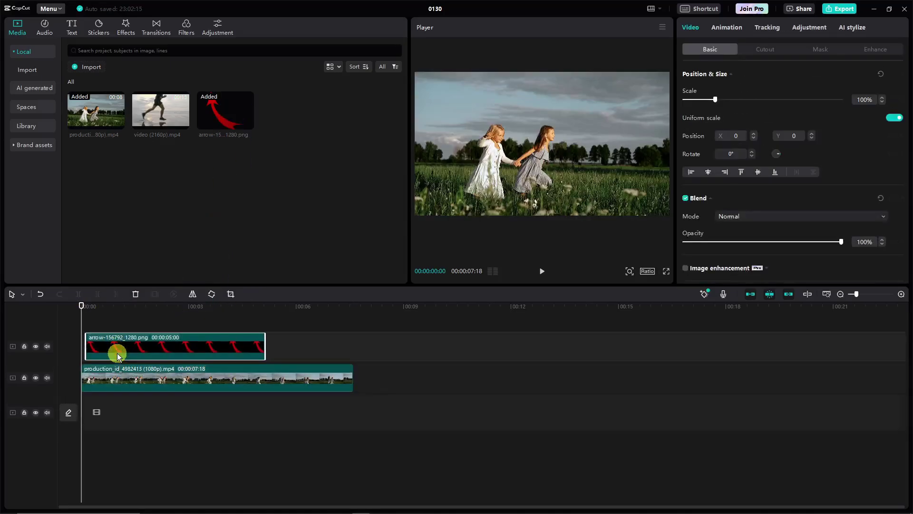
Step: Align the arrow clip with the video start, scale it to 27%, and place it at X -312, Y -318
key("space")
left_click_drag(204, 347, 190, 346)
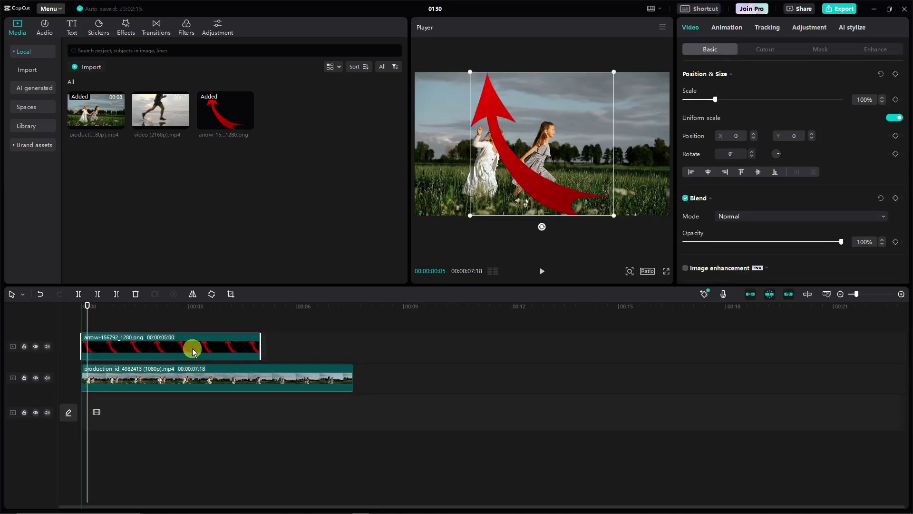
left_click_drag(611, 72, 561, 125)
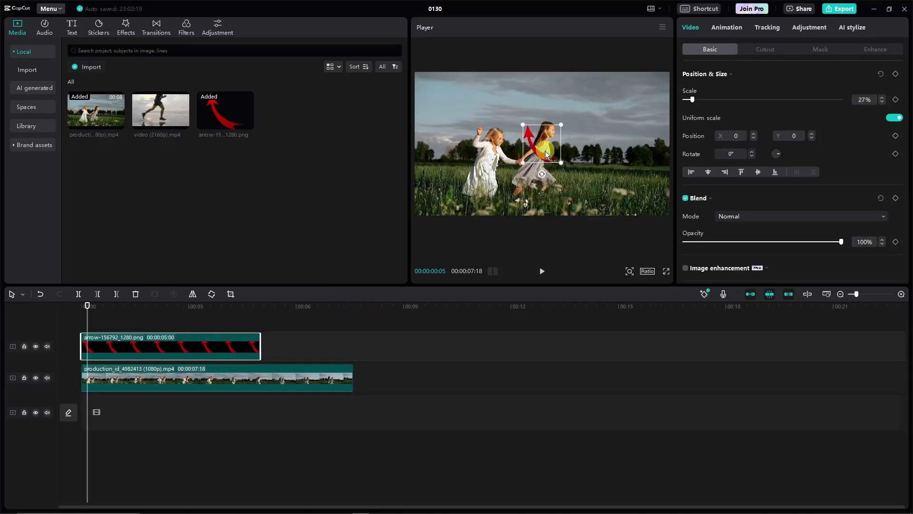
left_click_drag(559, 160, 540, 181)
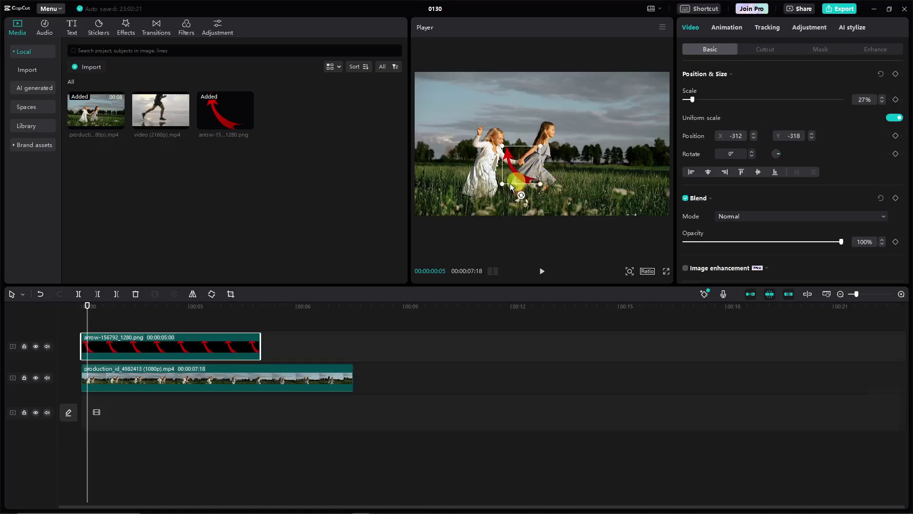
Step: Delete the arrow clip and add the Default text template to the video
key("Delete")
left_click(71, 28)
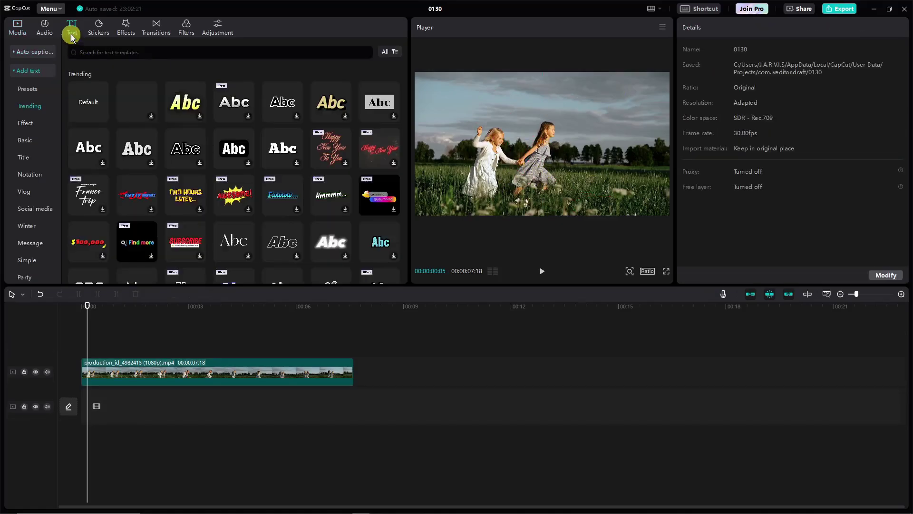
left_click(35, 71)
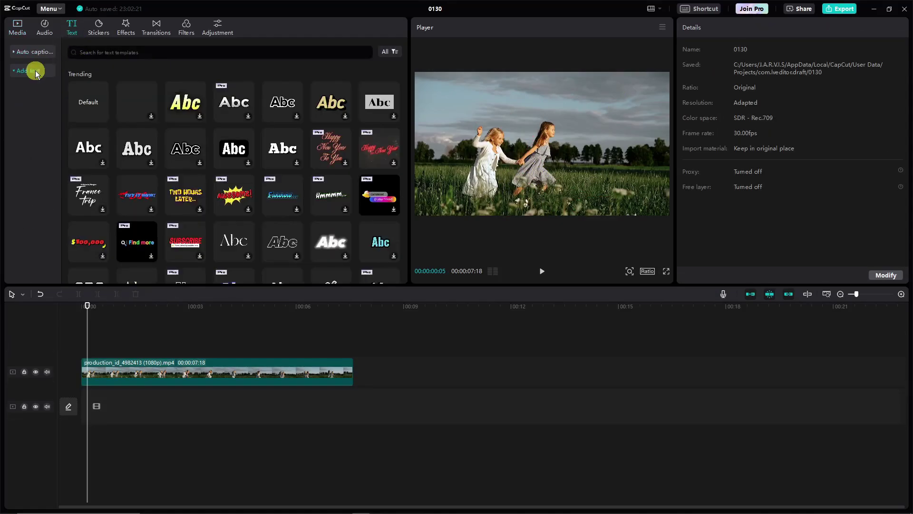
left_click(101, 115)
Step: Change the text to HELLO in deep red and make it bold
left_click(762, 81)
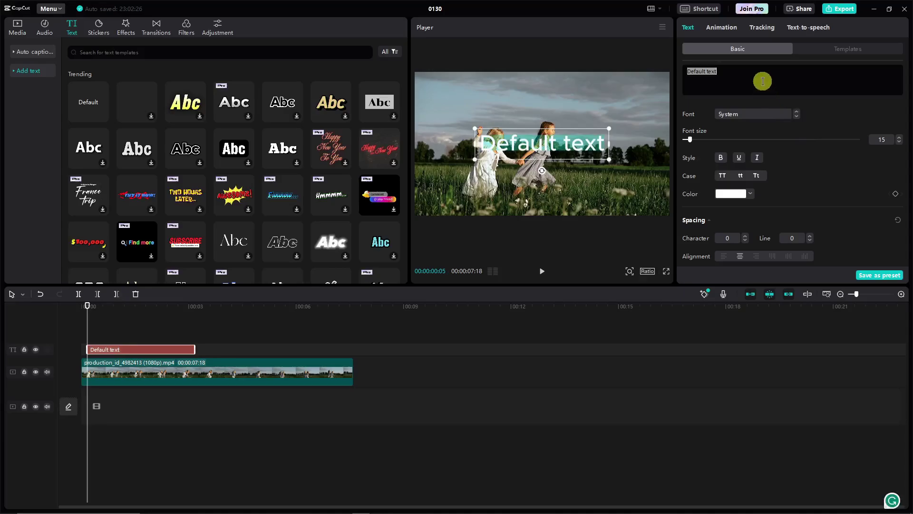
type("HELLO")
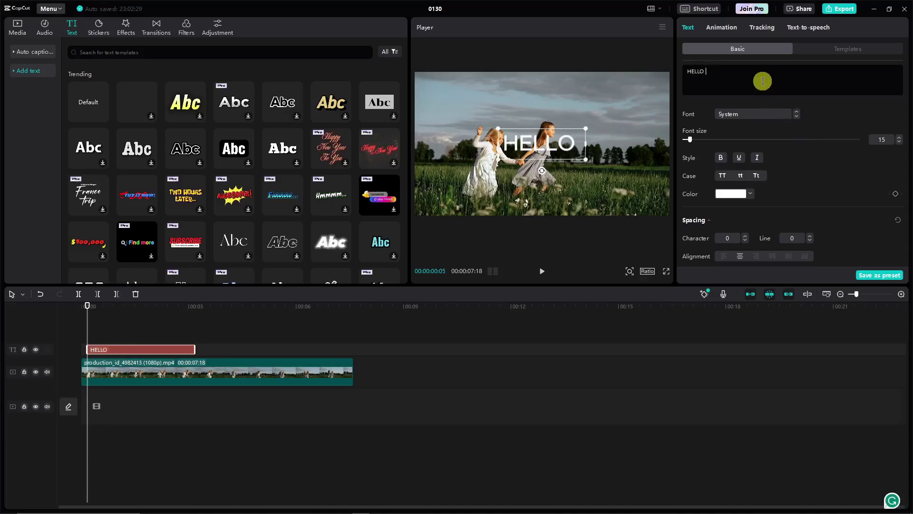
left_click(750, 193)
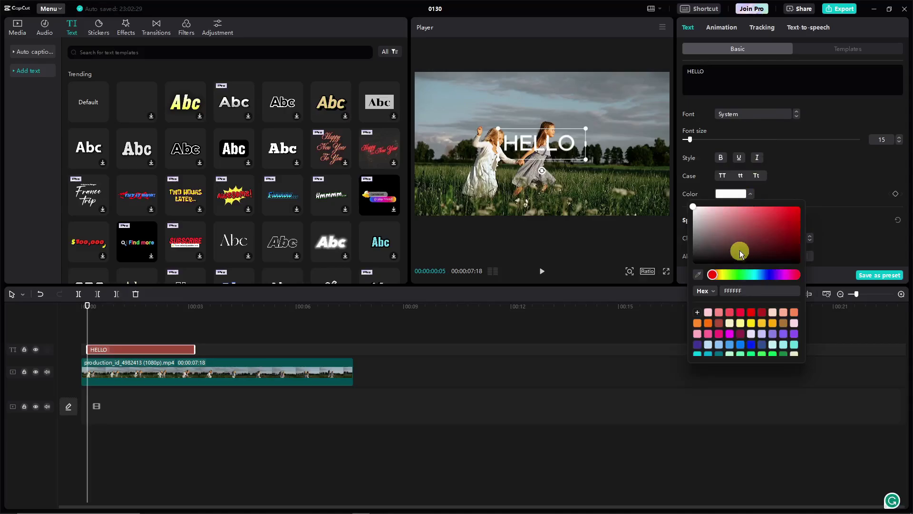
left_click_drag(749, 209, 790, 214)
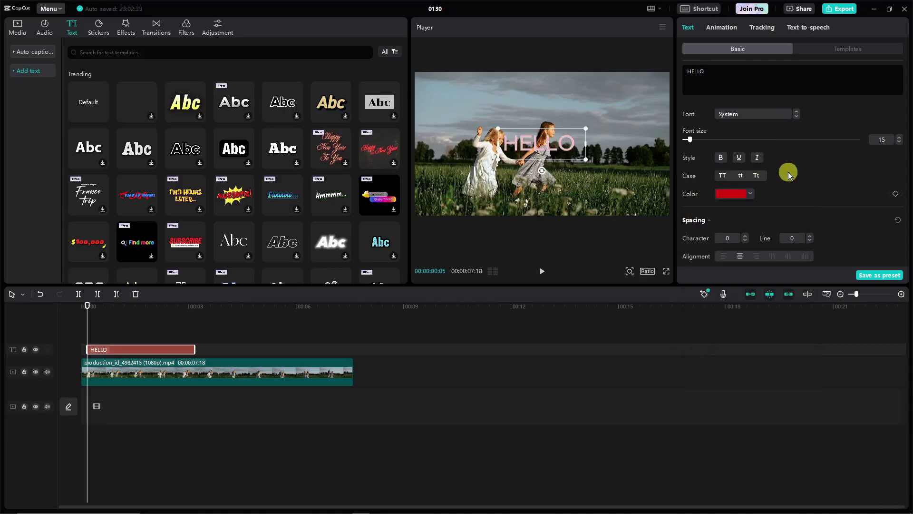
left_click(720, 158)
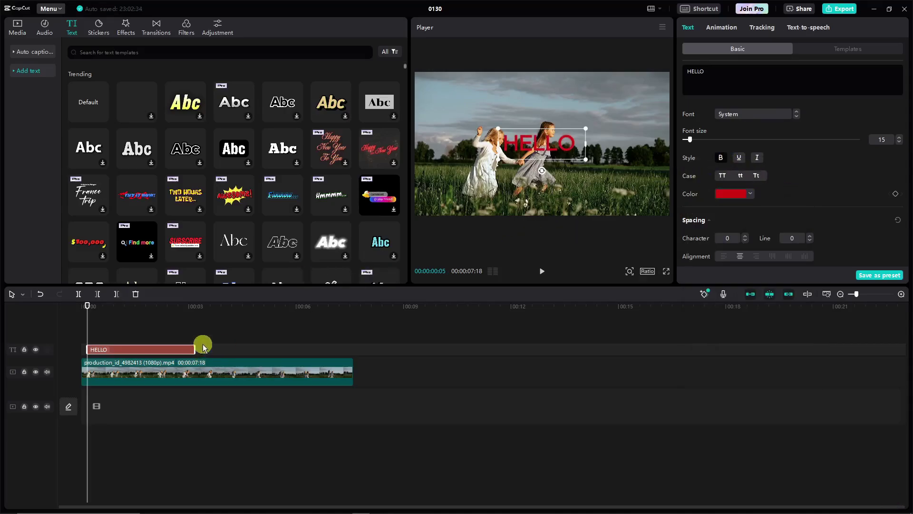
Step: Align the HELLO clip with the video start and place the text just above the girls' heads
left_click_drag(168, 349, 357, 352)
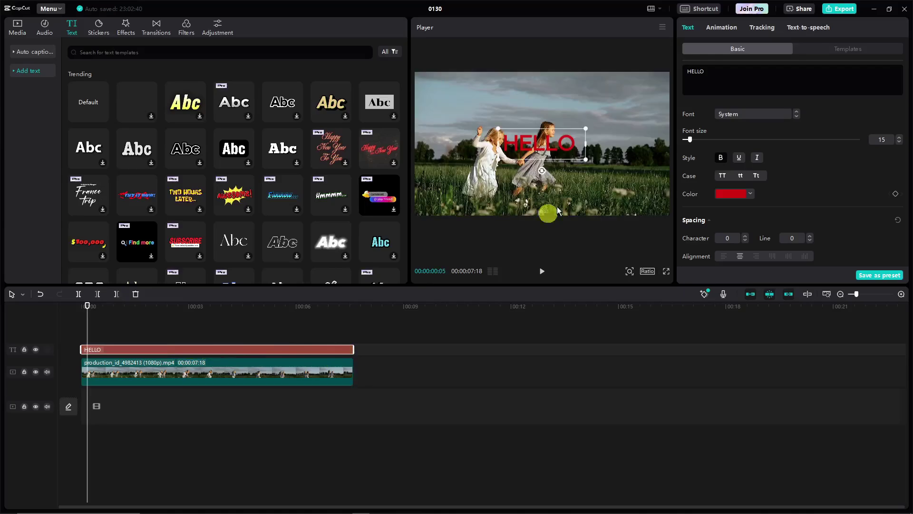
left_click_drag(559, 155, 580, 127)
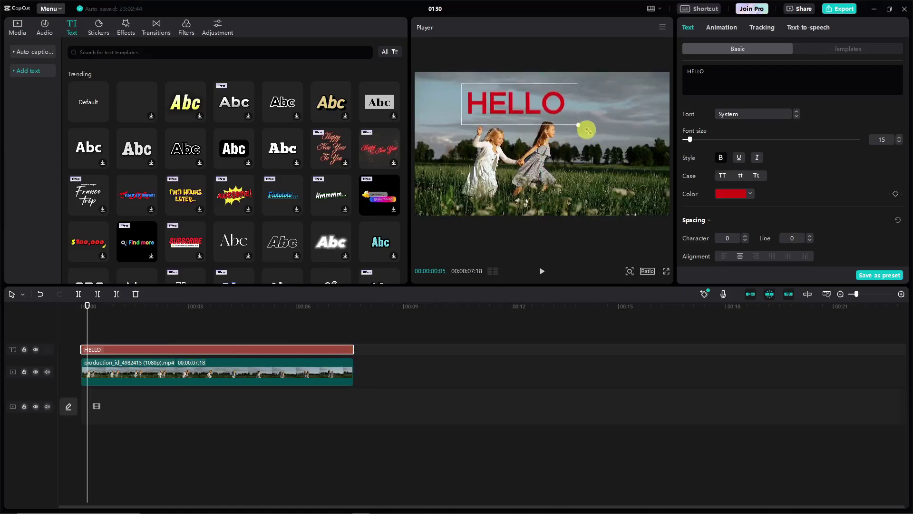
key("ctrl+z")
left_click_drag(522, 109, 522, 117)
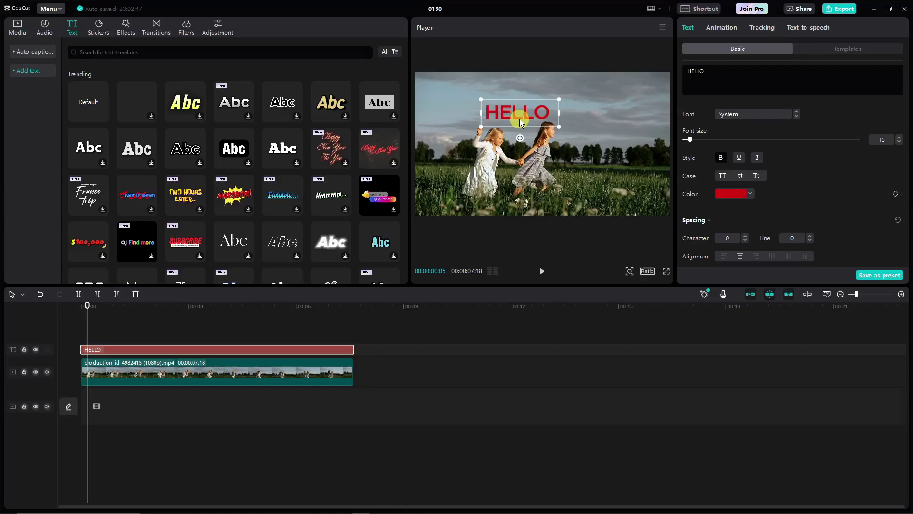
mouse_move(519, 119)
left_mouse_down()
mouse_move(533, 110)
mouse_move(527, 123)
mouse_move(524, 115)
left_mouse_up()
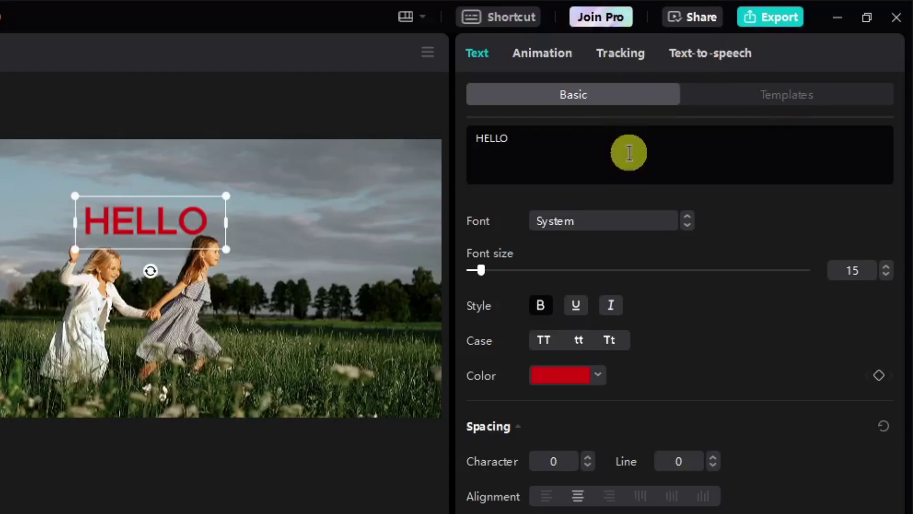
Step: Turn on motion tracking for HELLO and position and enlarge the tracking area over the girls
left_click(631, 57)
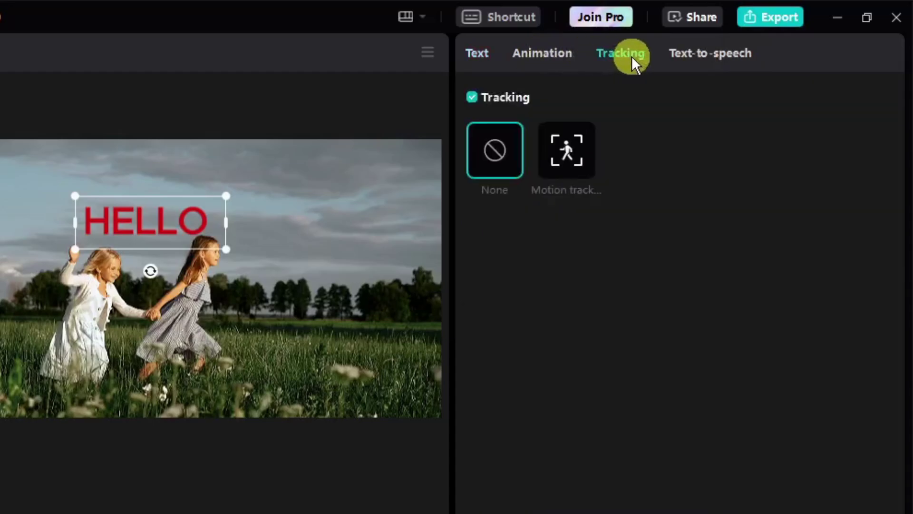
left_click(577, 144)
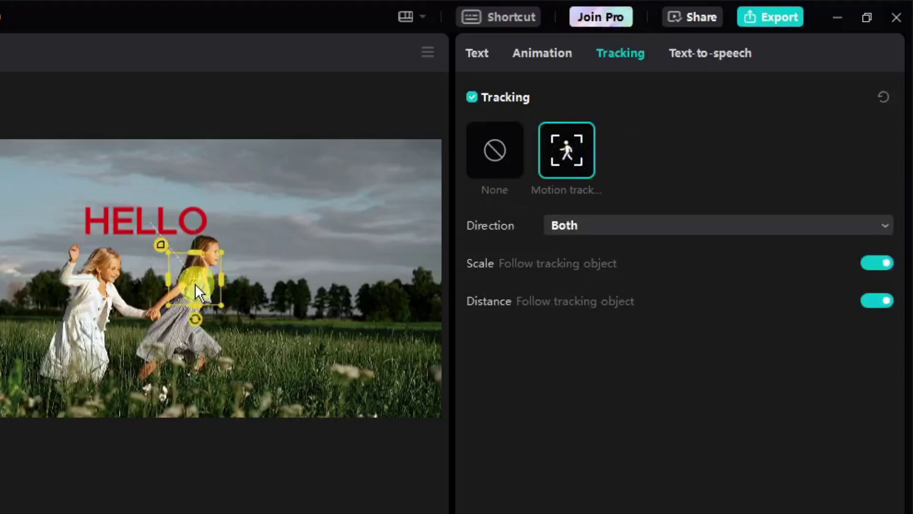
mouse_move(195, 283)
left_mouse_down()
mouse_move(95, 310)
mouse_move(195, 281)
left_mouse_up()
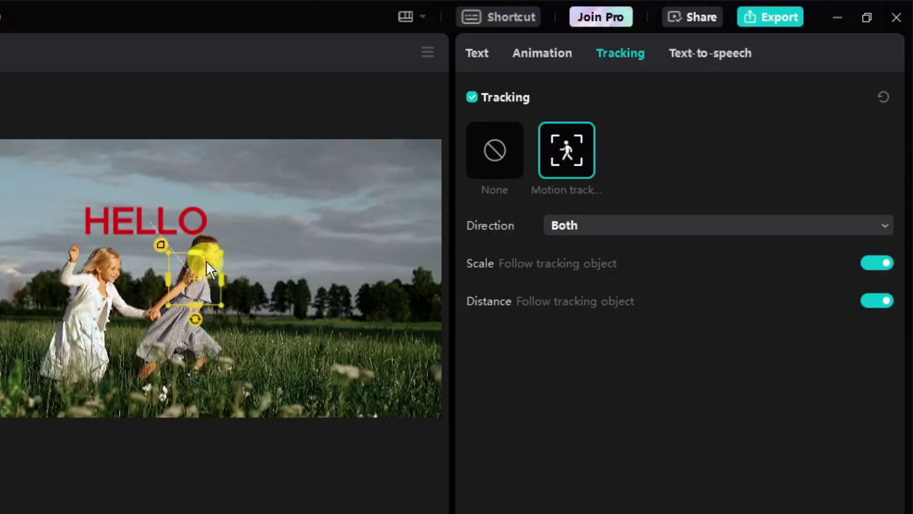
left_click_drag(204, 259, 187, 295)
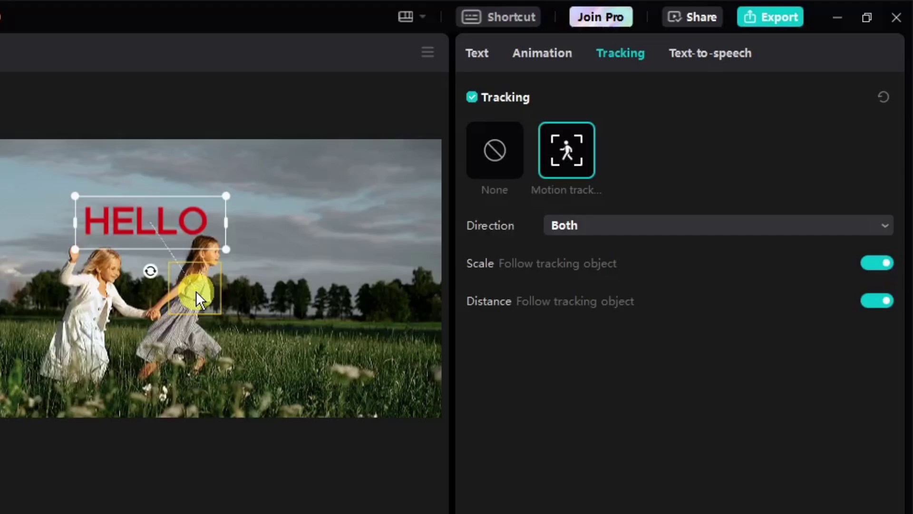
left_click_drag(196, 291, 229, 358)
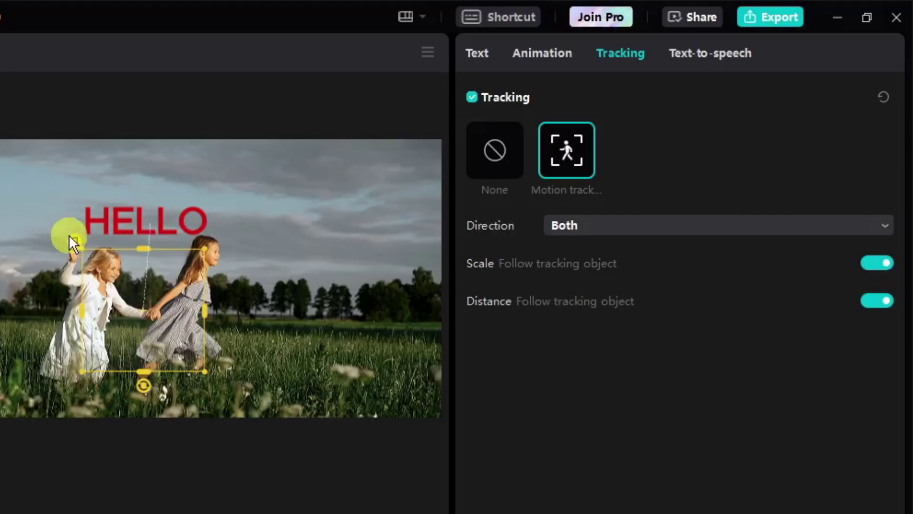
left_click_drag(74, 244, 108, 272)
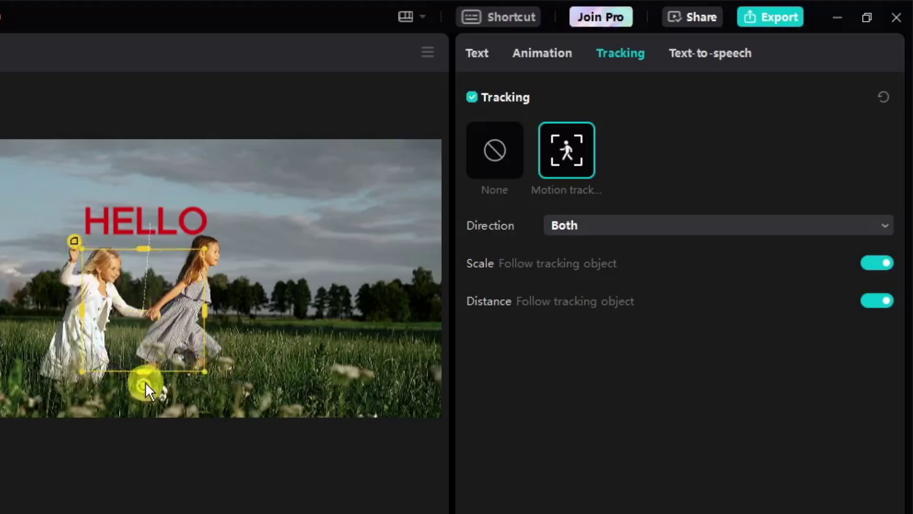
Step: Straighten the tracking box upright on the right girl's torso, with Scale and Distance off
left_click_drag(145, 381, 86, 369)
mouse_move(178, 284)
left_mouse_down()
mouse_move(232, 243)
mouse_move(187, 269)
left_mouse_up()
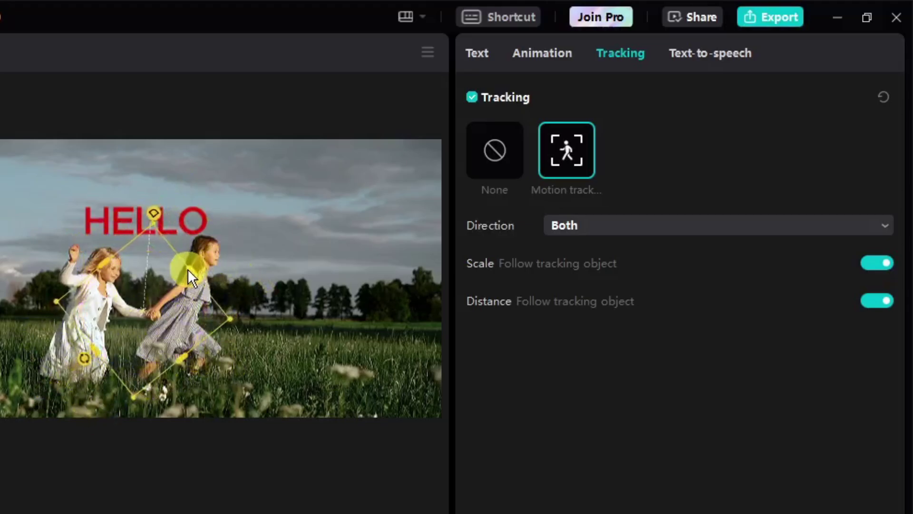
left_click_drag(104, 265, 107, 285)
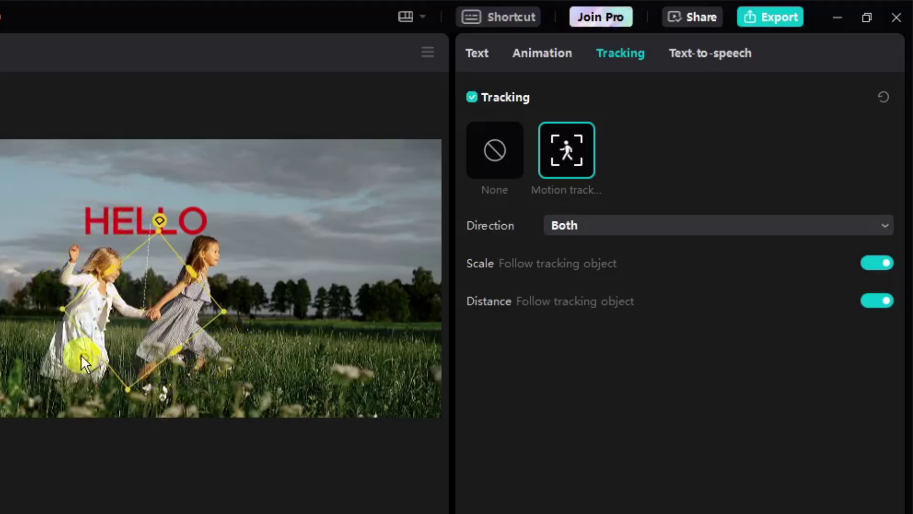
left_click_drag(81, 355, 138, 373)
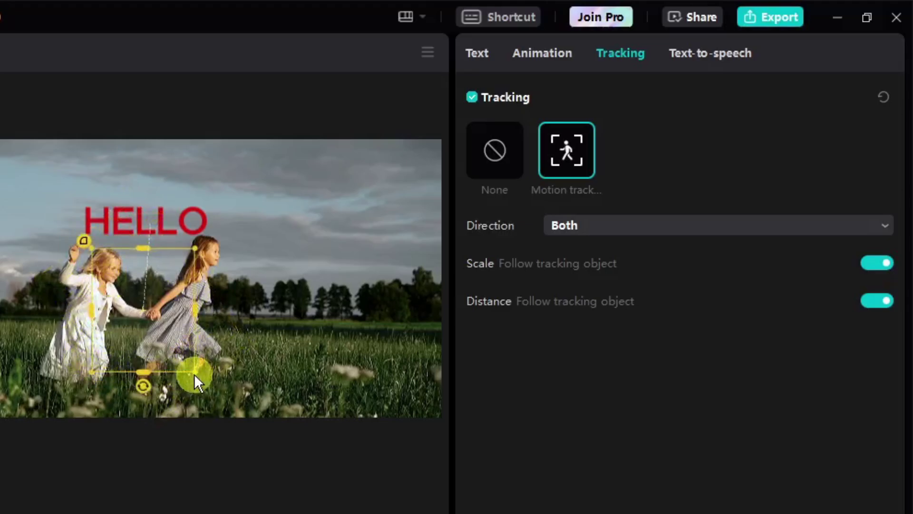
left_click_drag(195, 376, 193, 295)
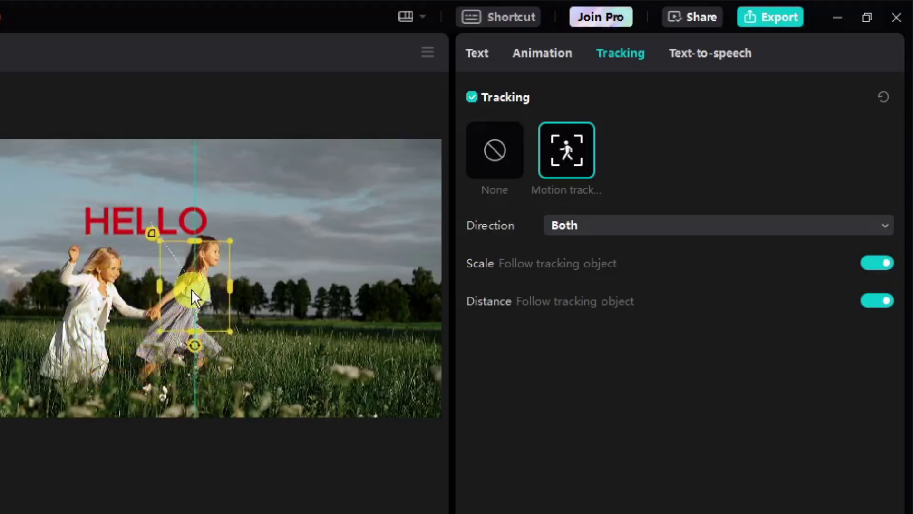
left_click(364, 392)
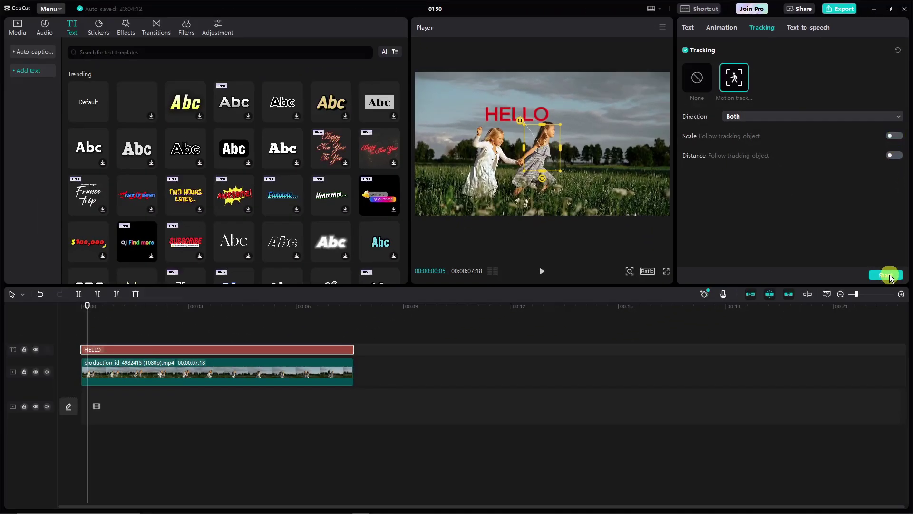
Step: Run motion tracking on HELLO, review the playback, and rewind the playhead to 0
left_click(886, 273)
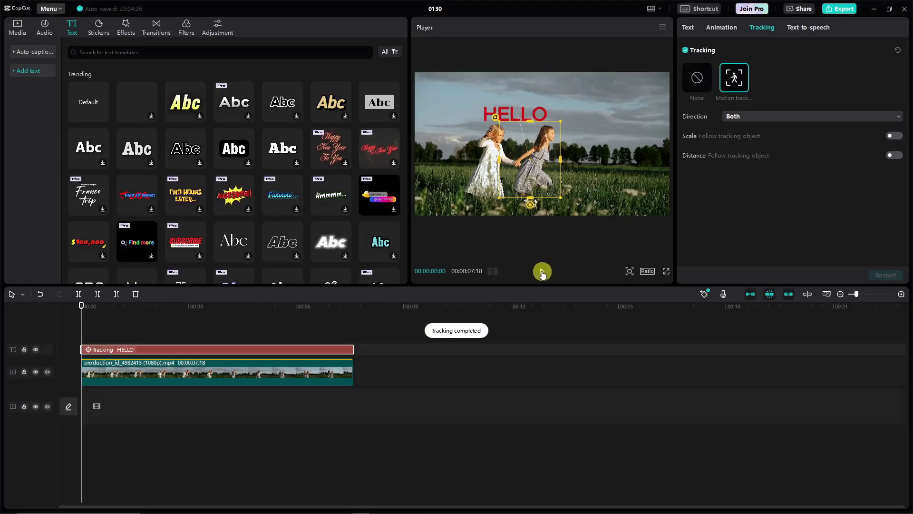
left_click(542, 272)
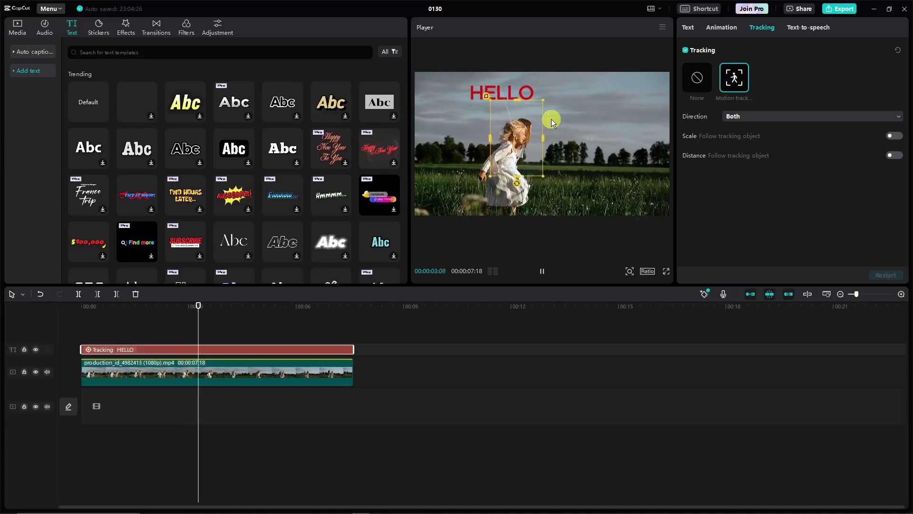
left_click(543, 271)
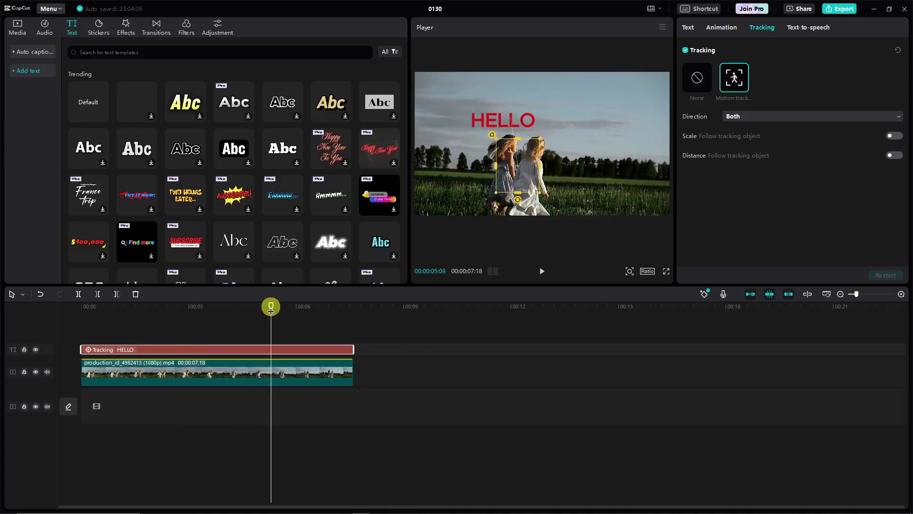
left_click(222, 307)
left_click_drag(221, 307, 10, 122)
left_click(17, 27)
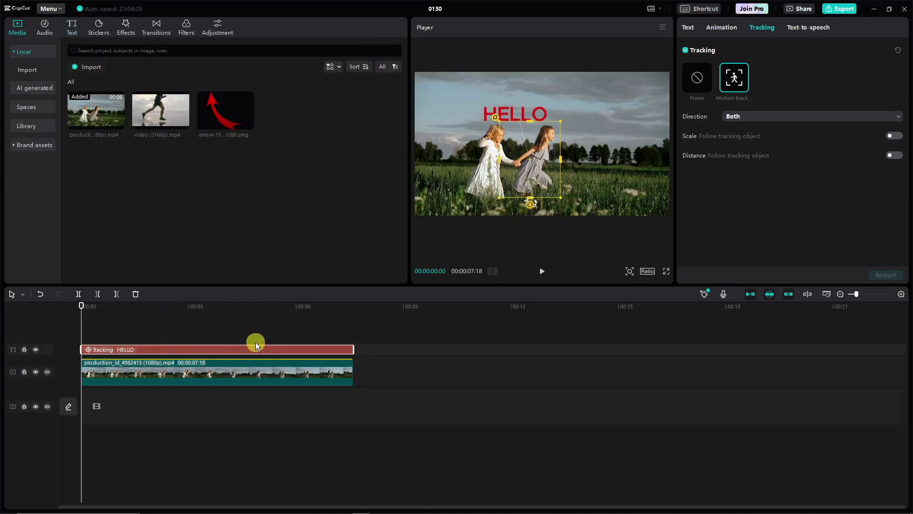
Step: Delete the HELLO text clip and add the red arrow image at the video's start
left_click_drag(269, 348, 285, 348)
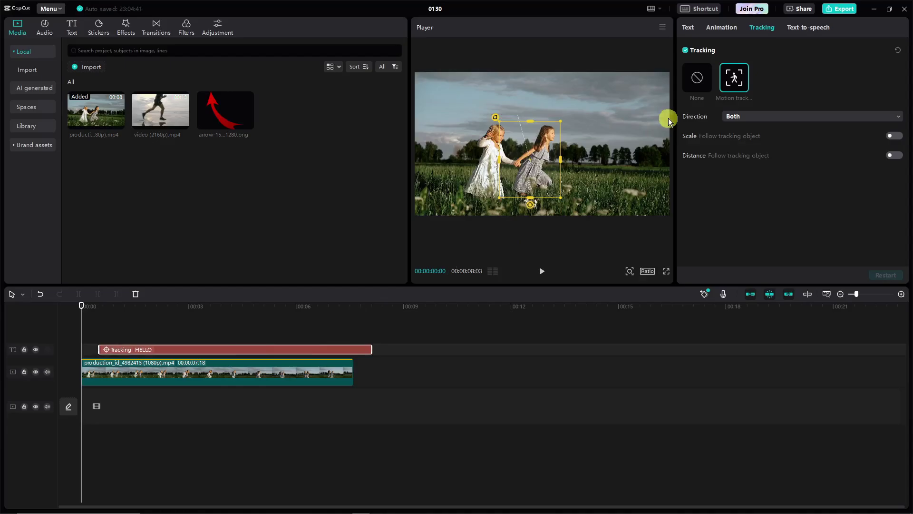
key("Delete")
mouse_move(233, 124)
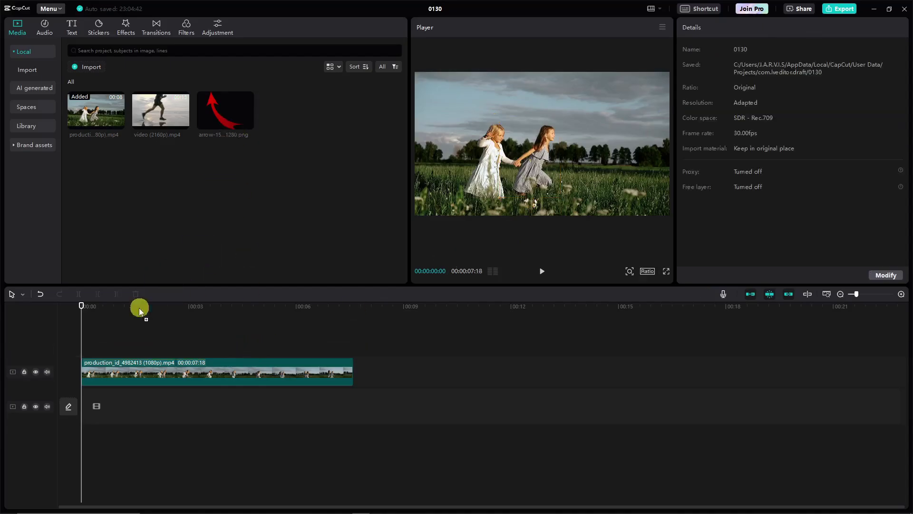
left_click_drag(139, 308, 90, 347)
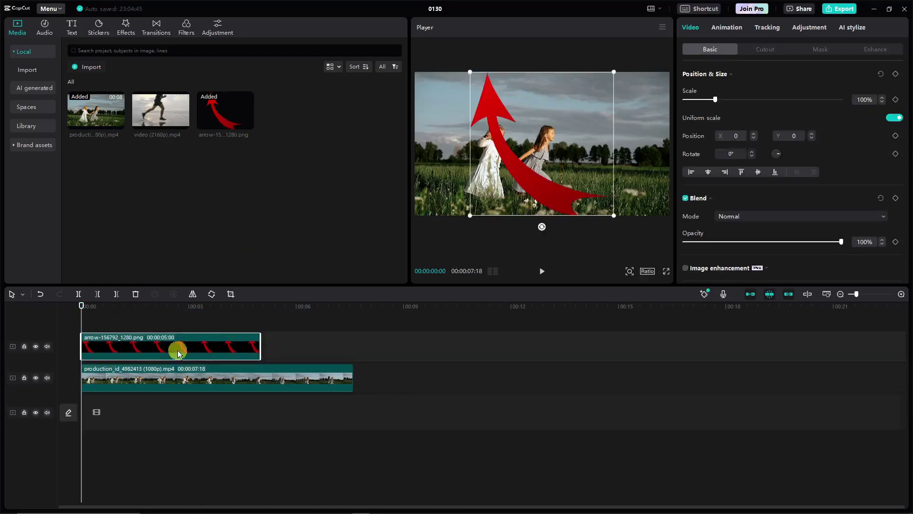
Step: Scale the arrow to 47%, rotate it 140°, and place it at X -630, Y 401
left_click_drag(610, 71, 553, 106)
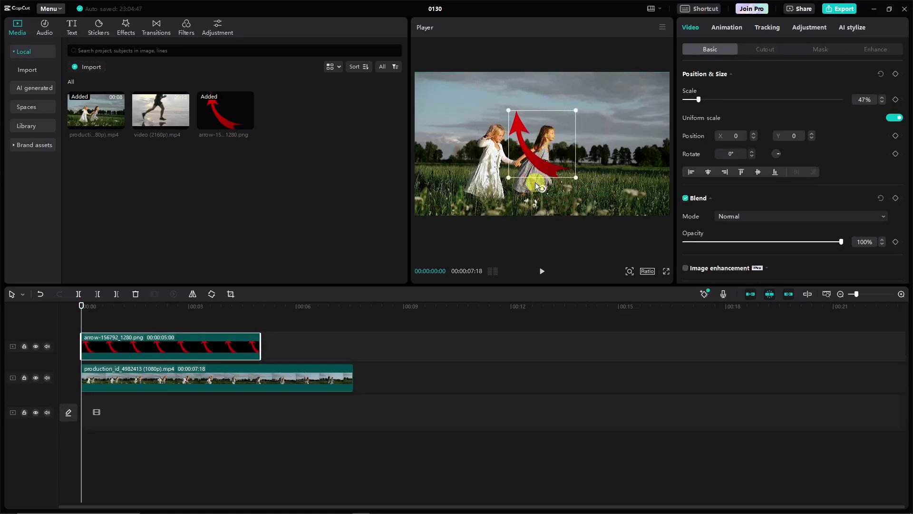
left_click_drag(535, 185, 597, 138)
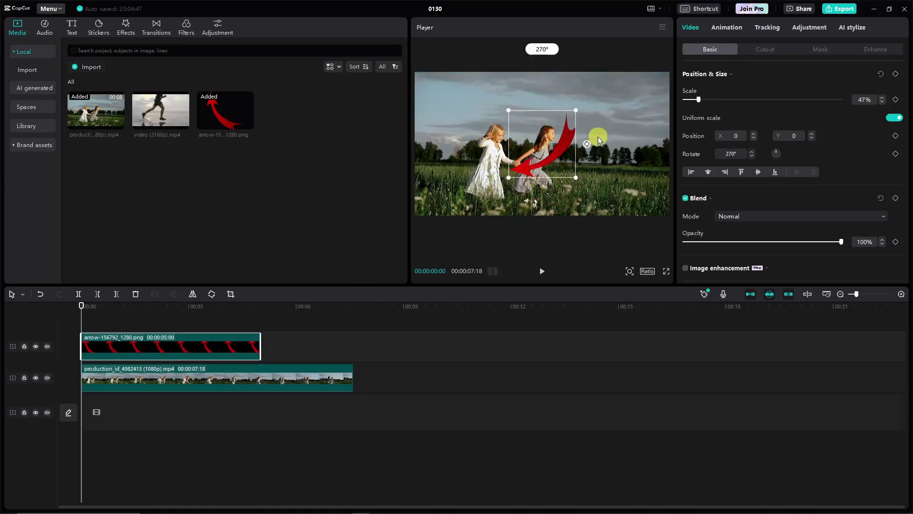
left_click_drag(515, 153, 558, 116)
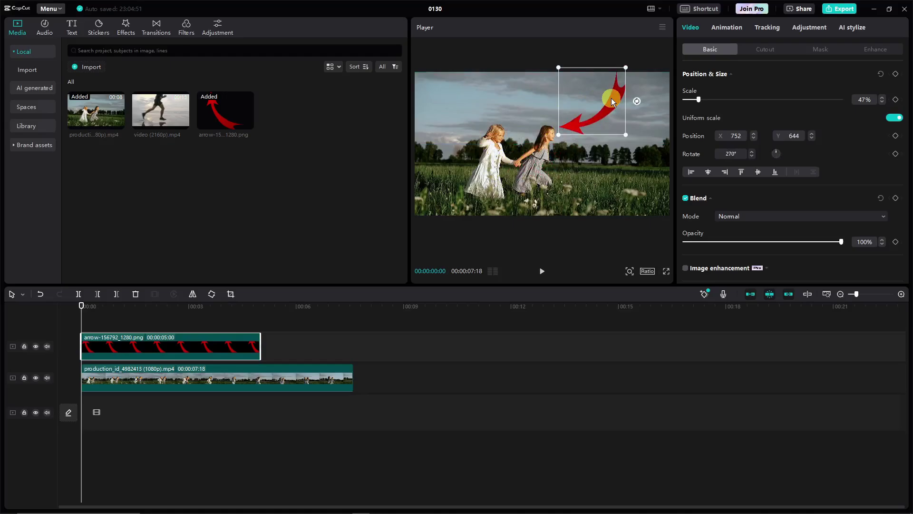
left_click_drag(611, 102, 524, 72)
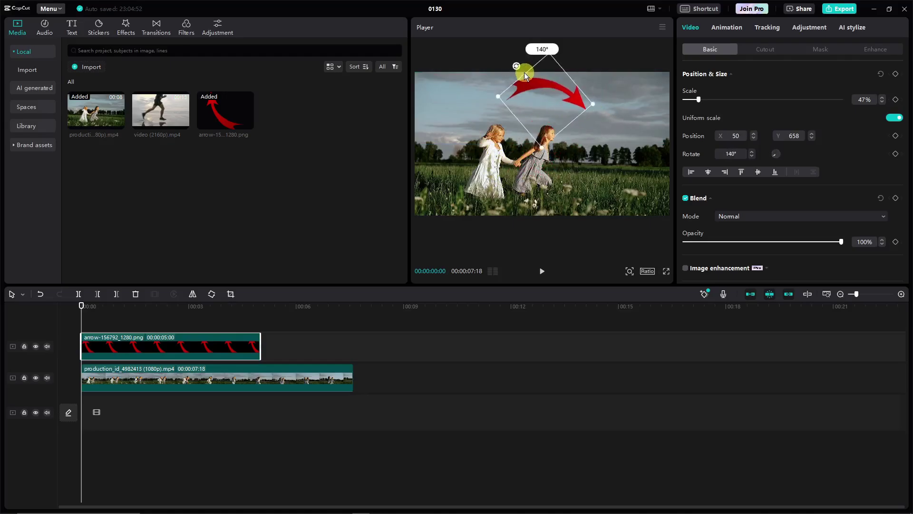
left_click_drag(561, 105, 522, 129)
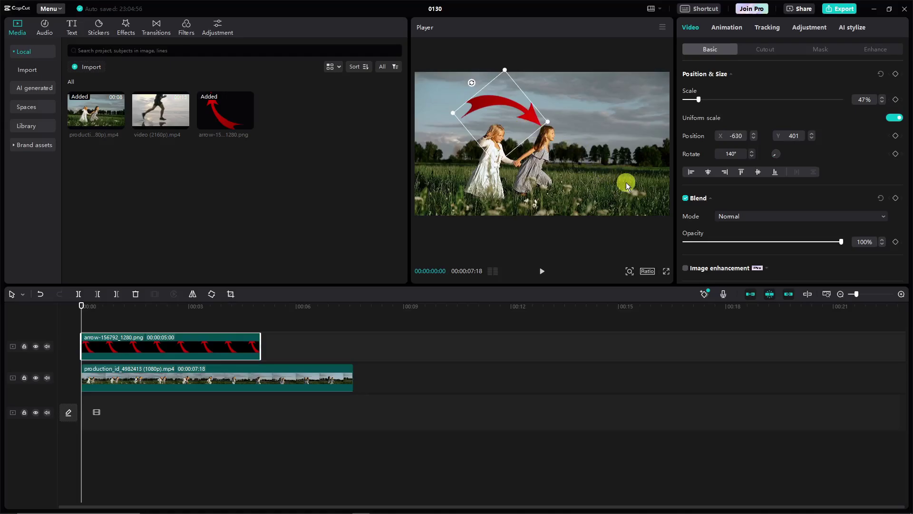
Step: Enable motion tracking for the arrow with the box over the right girl's head and torso
left_click(768, 28)
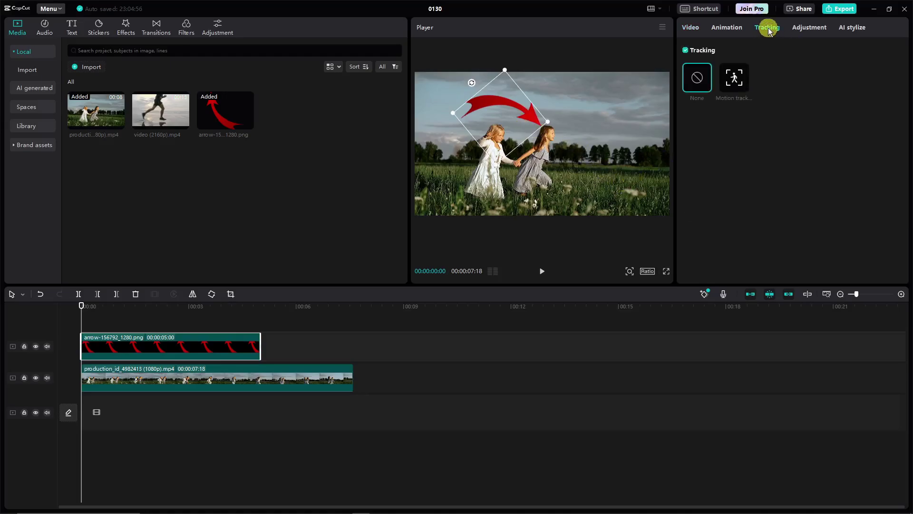
left_click(734, 77)
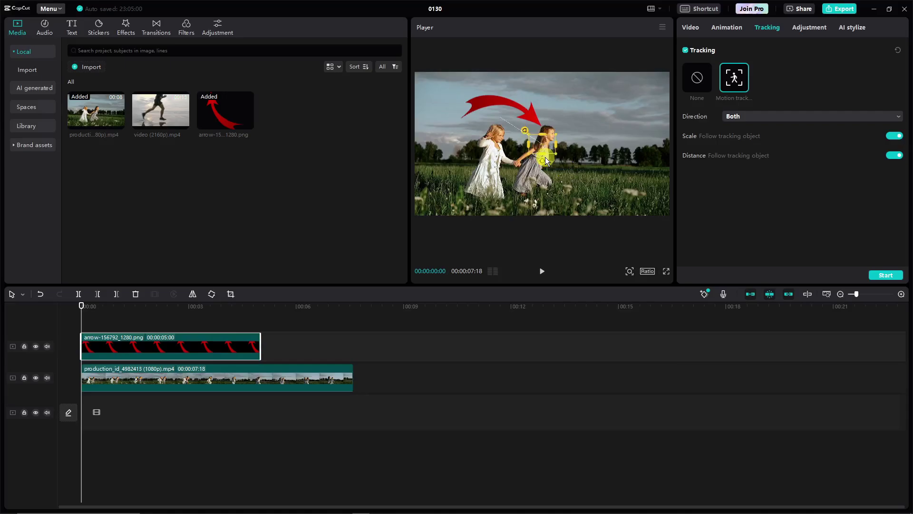
mouse_move(545, 157)
left_mouse_down()
mouse_move(545, 178)
mouse_move(544, 148)
left_mouse_up()
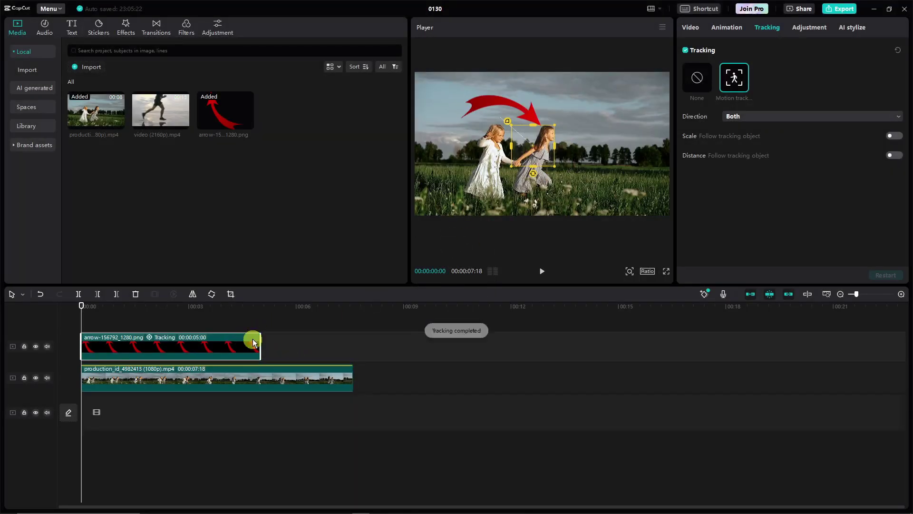
Step: Extend the tracked arrow clip to the video's full length and preview the result
left_click_drag(260, 343, 354, 351)
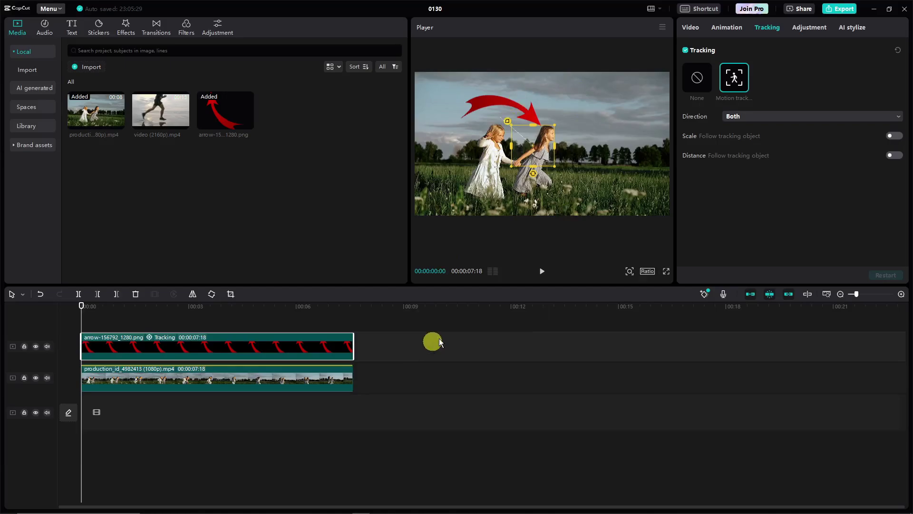
left_click(542, 271)
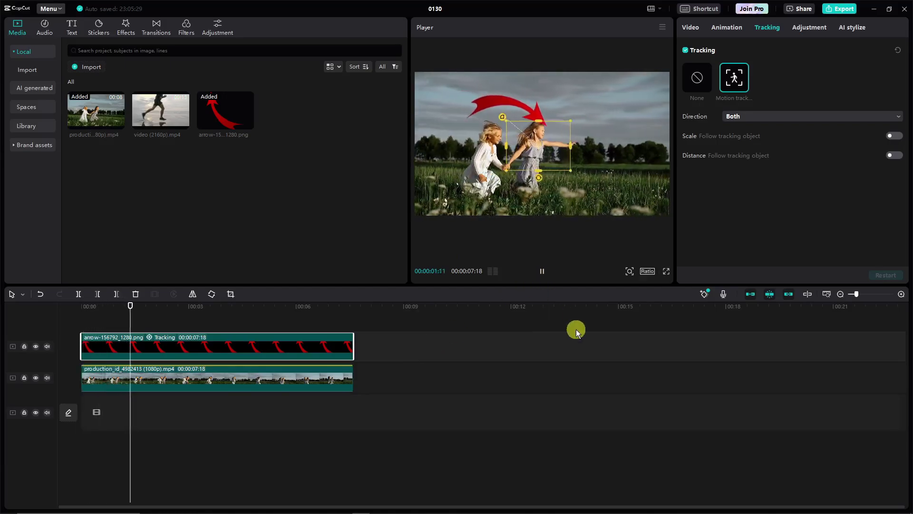
left_click(542, 270)
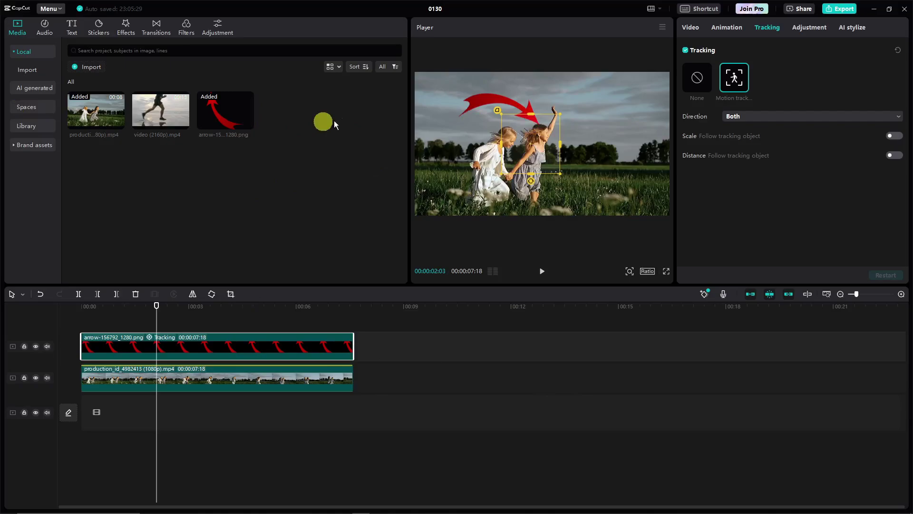
mouse_move(351, 510)
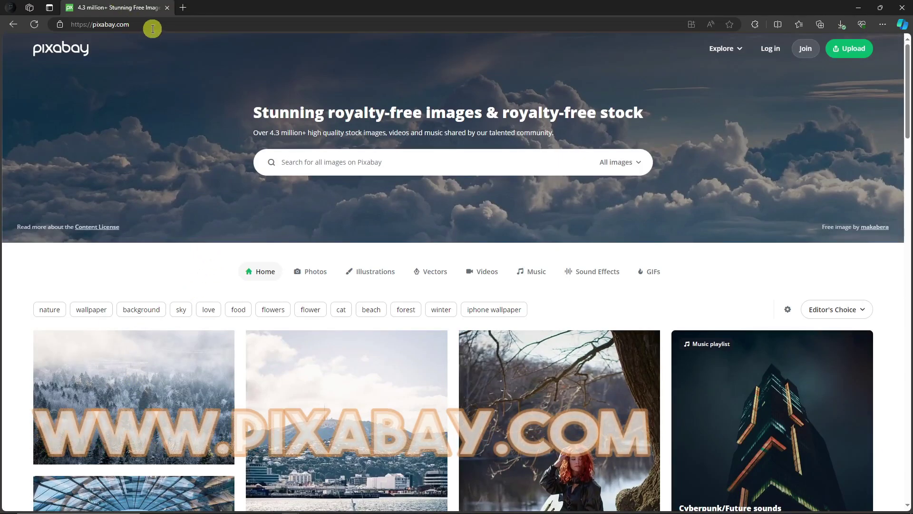
left_click(620, 164)
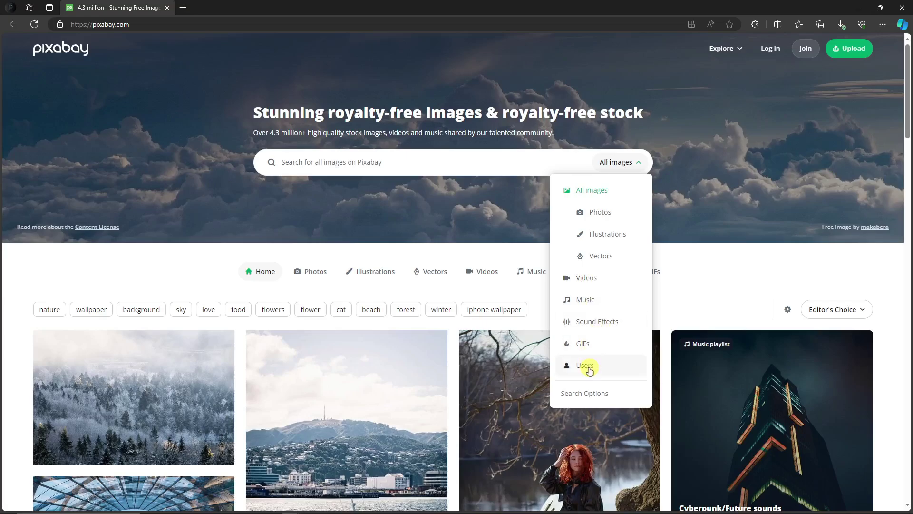
left_click(108, 272)
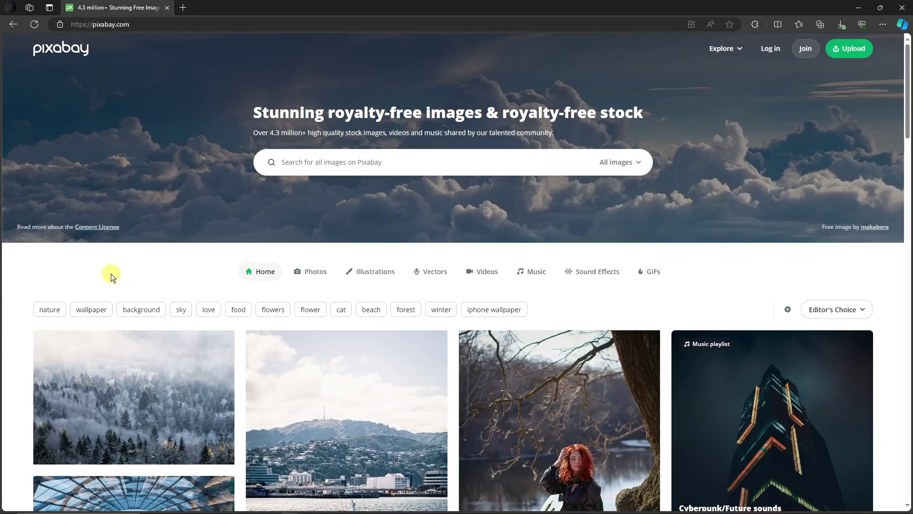
left_click_drag(257, 116, 624, 128)
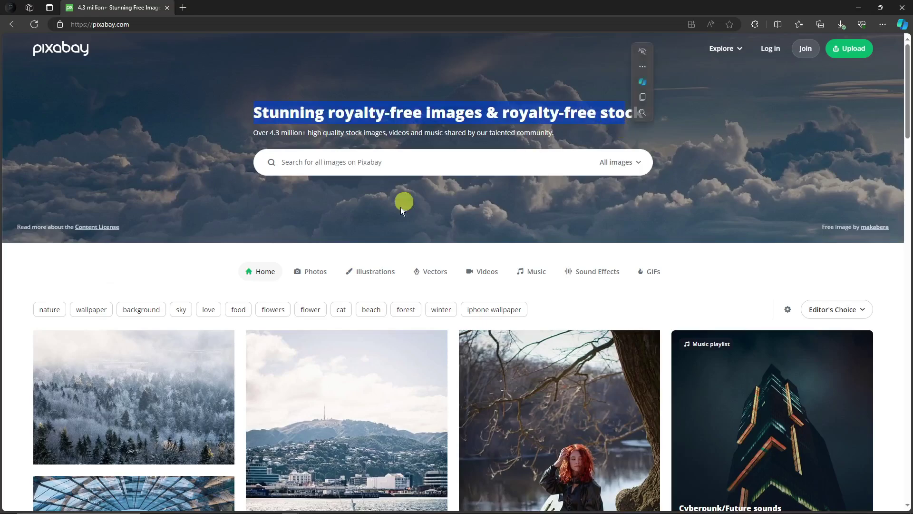
scroll(119, 278, "down", 6)
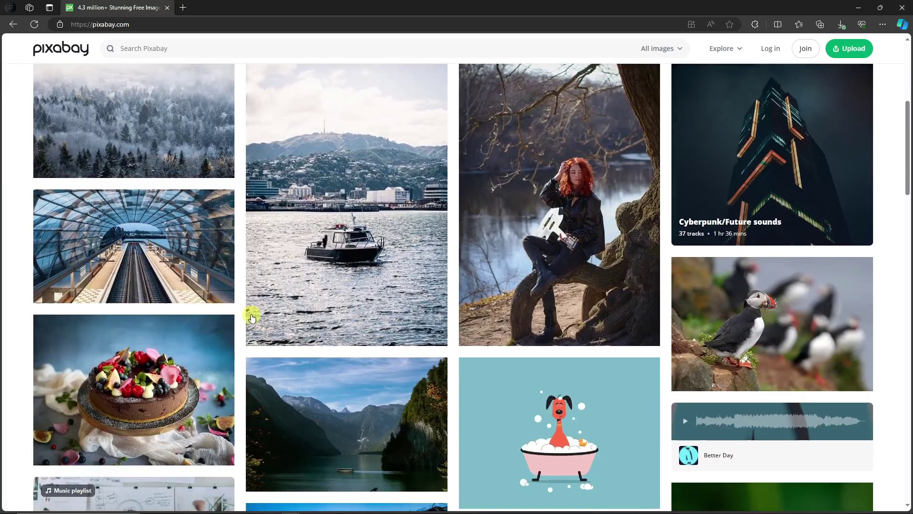
scroll(250, 323, "down", 3)
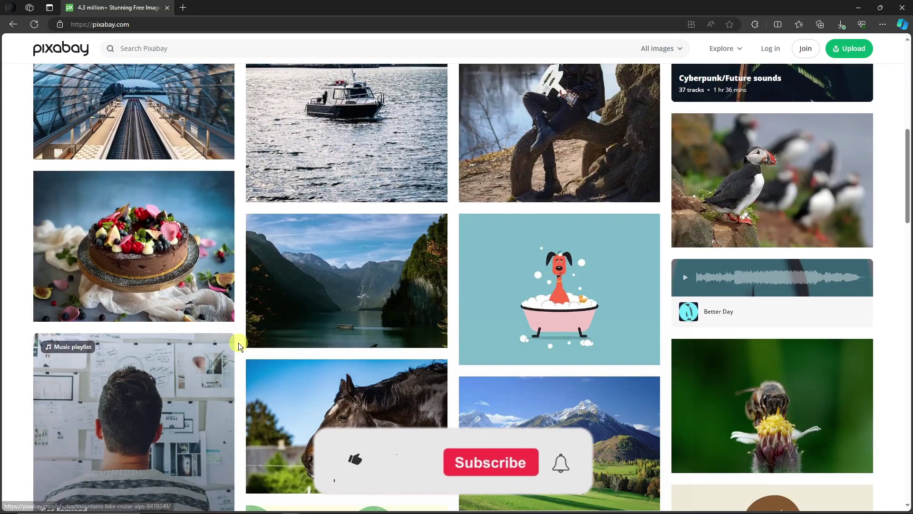
scroll(238, 343, "down", 6)
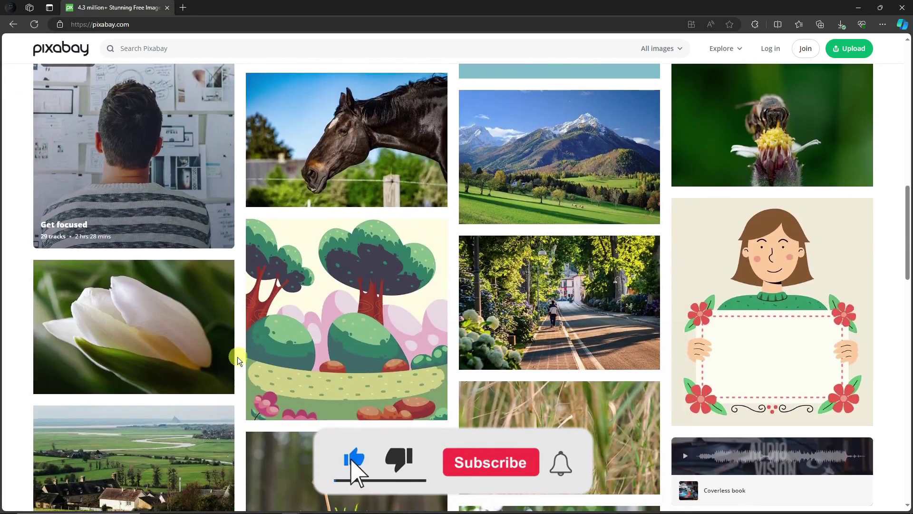
scroll(238, 359, "up", 9)
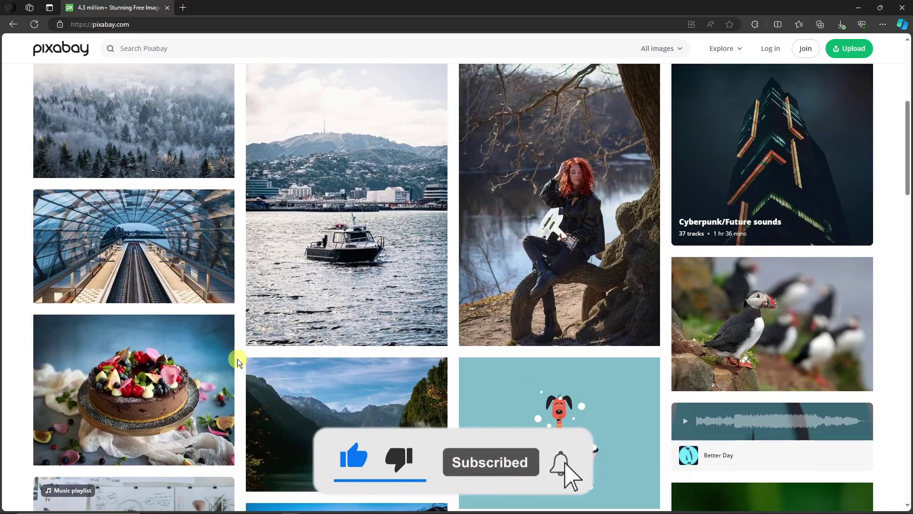